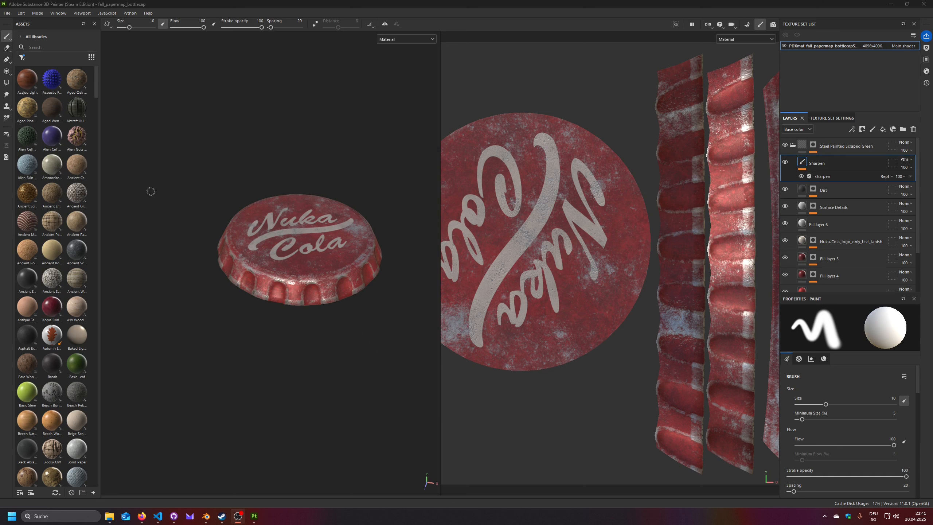
Open the texture export settings and check the output directory.
{"action": "left_click", "coordinate": [6, 13]}
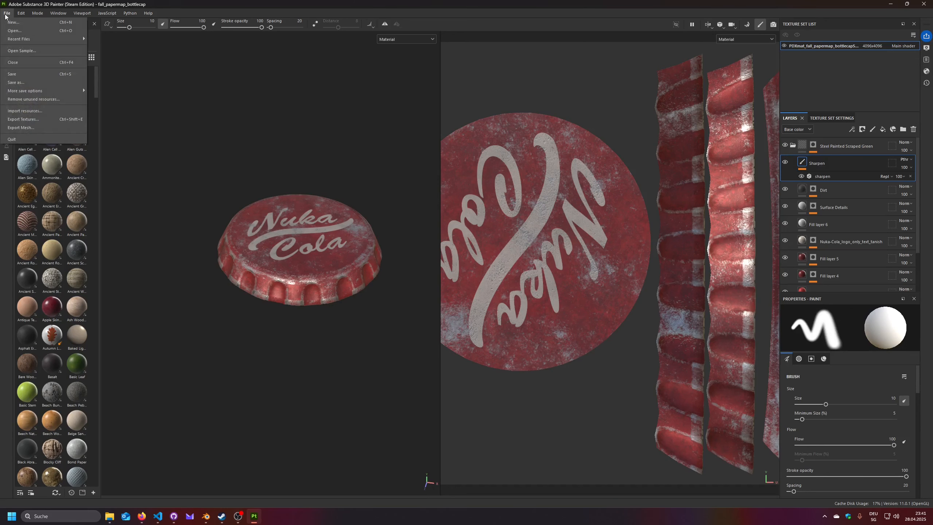
{"action": "left_click", "coordinate": [25, 119]}
{"action": "left_click_drag", "start_coordinate": [459, 119], "coordinate": [365, 121]}
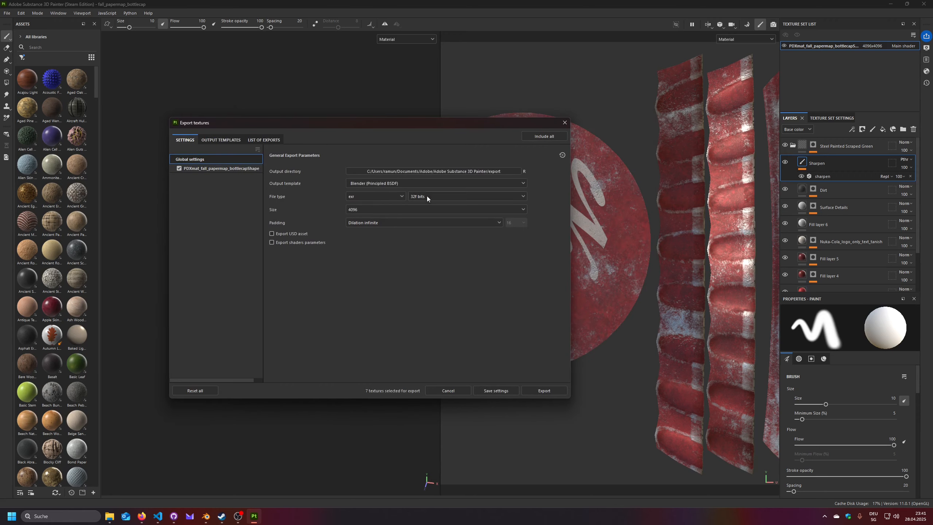
{"action": "left_click", "coordinate": [426, 171]}
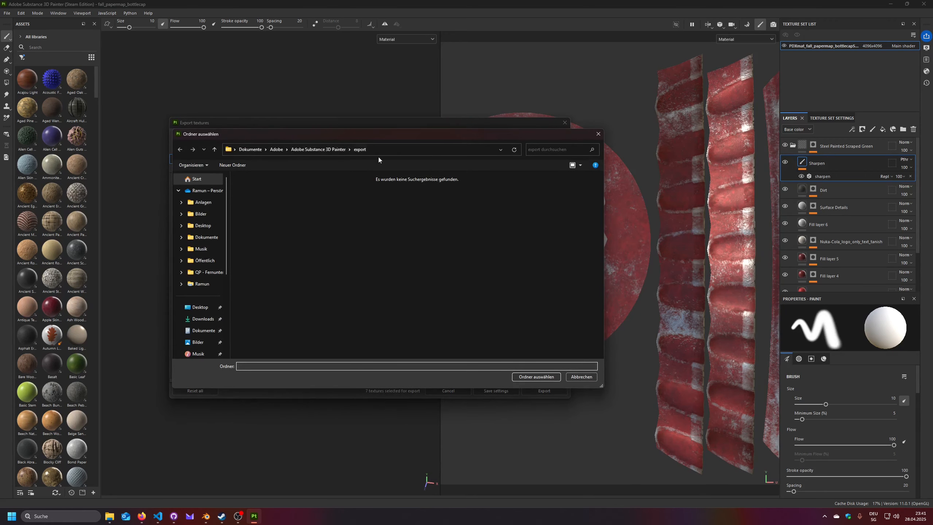
{"action": "left_click", "coordinate": [597, 134]}
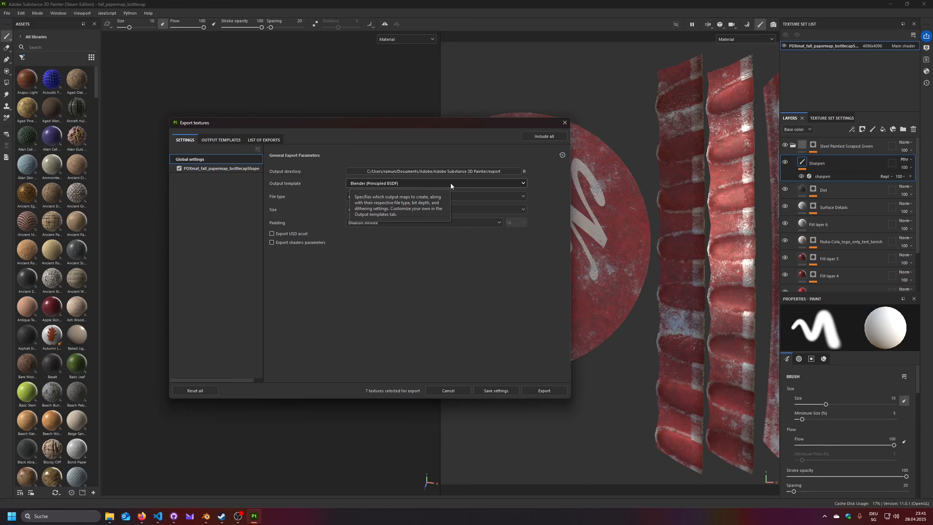
Duplicate the Blender (Principled BSDF) output template and rename the copy as Blender (Map Table Object).
{"action": "left_click", "coordinate": [222, 140]}
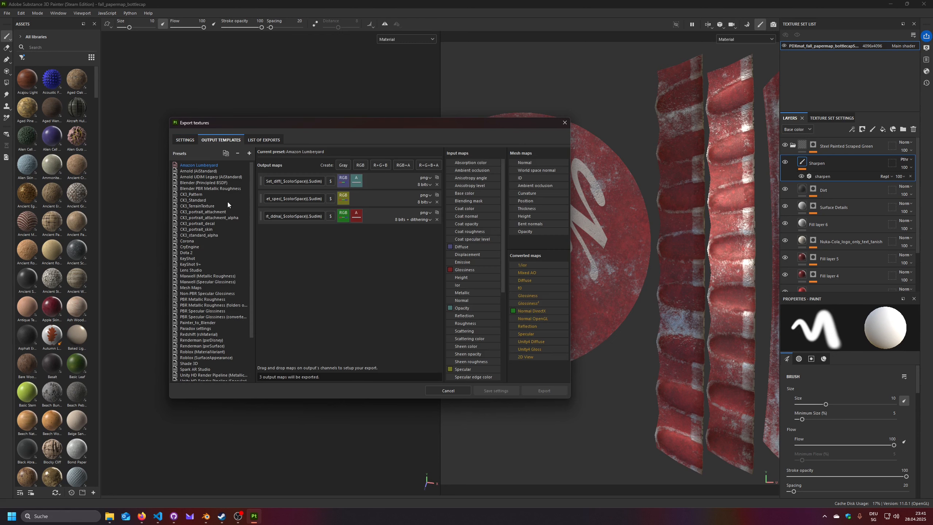
{"action": "left_click", "coordinate": [205, 182]}
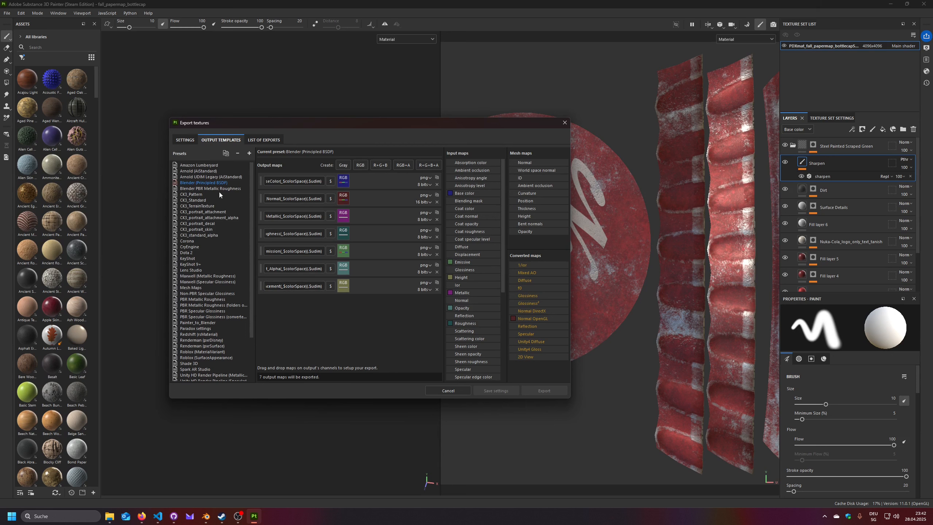
{"action": "right_click", "coordinate": [217, 183]}
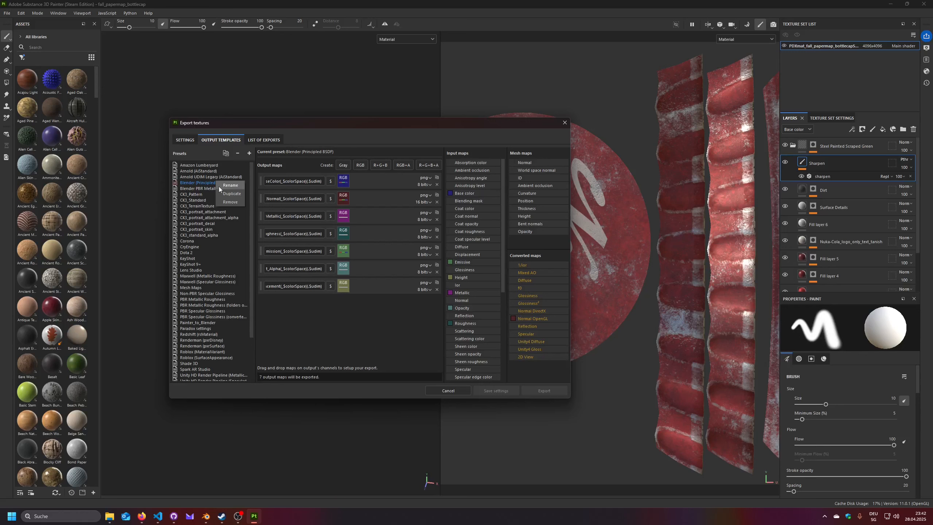
{"action": "left_click", "coordinate": [232, 194]}
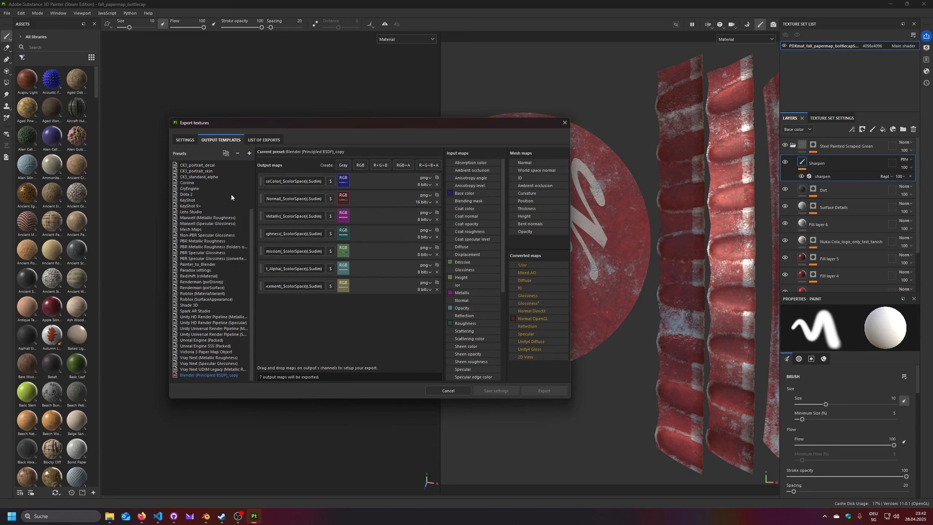
{"action": "double_click", "coordinate": [218, 375]}
{"action": "type", "text": "Bl"}
{"action": "left_click", "coordinate": [311, 329]}
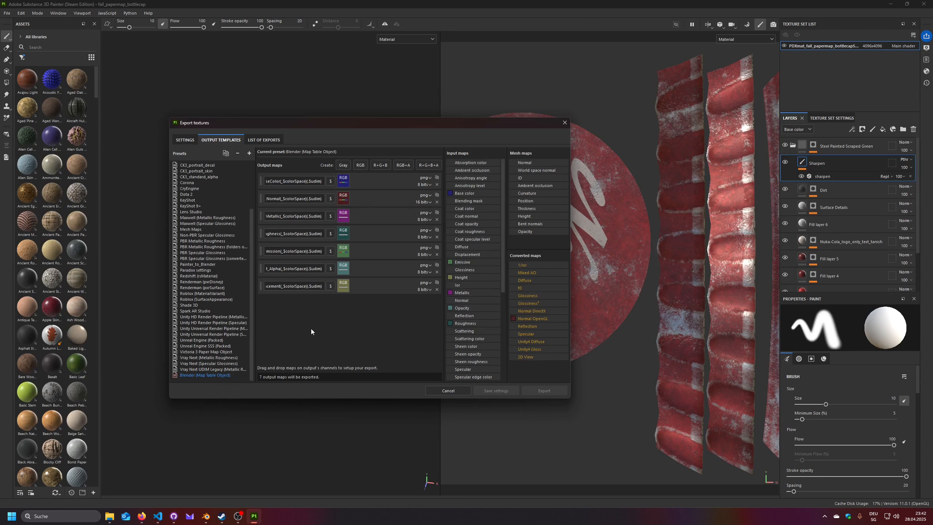
Remove the displacement output map from the Blender (Map Table Object) template.
{"action": "left_click", "coordinate": [276, 287]}
{"action": "key", "text": "Left"}
{"action": "key", "text": "Left"}
{"action": "key", "text": "Left"}
{"action": "key", "text": "Left"}
{"action": "key", "text": "Left"}
{"action": "key", "text": "Left"}
{"action": "key", "text": "Left"}
{"action": "left_click", "coordinate": [436, 290]}
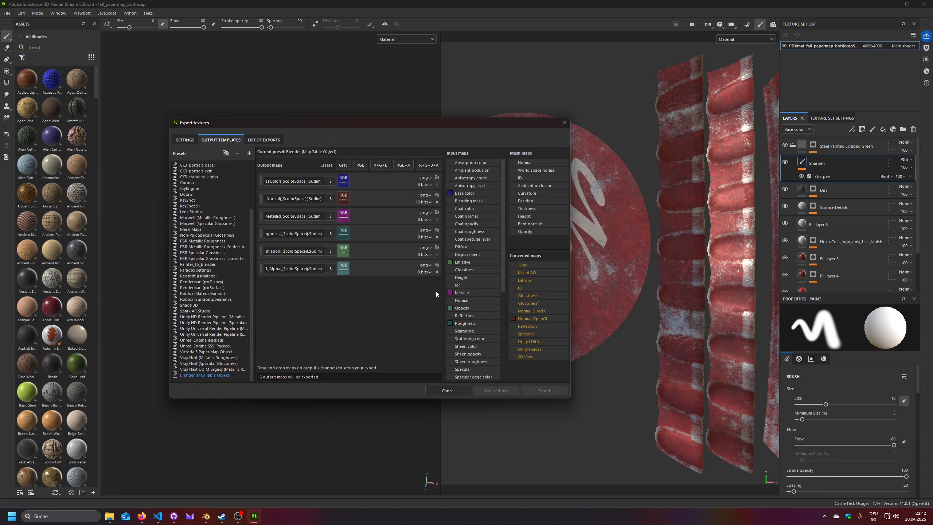
Set the output template to Blender (Map Table Object) and export the bottle cap textures.
{"action": "left_click", "coordinate": [188, 140]}
{"action": "left_click", "coordinate": [429, 185]}
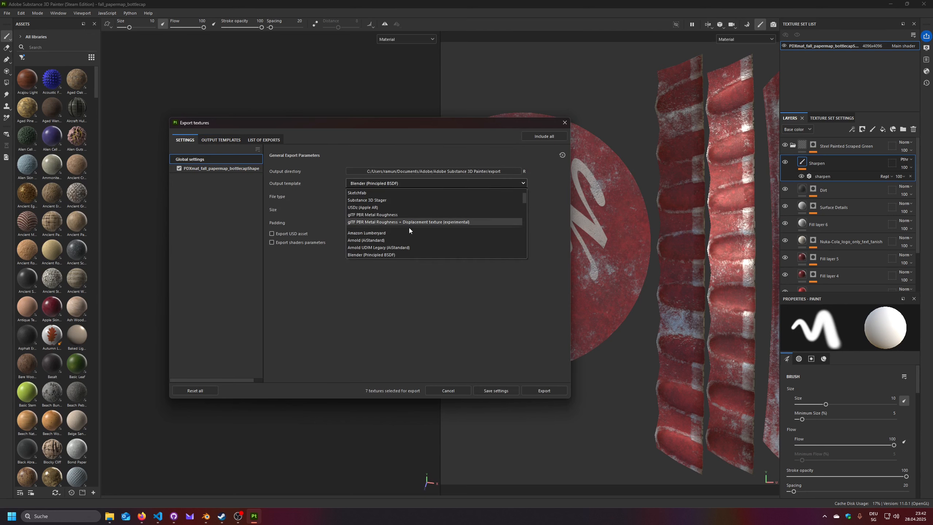
{"action": "scroll", "coordinate": [396, 231], "scroll_direction": "down", "scroll_amount": 2}
{"action": "scroll", "coordinate": [395, 232], "scroll_direction": "up", "scroll_amount": 3}
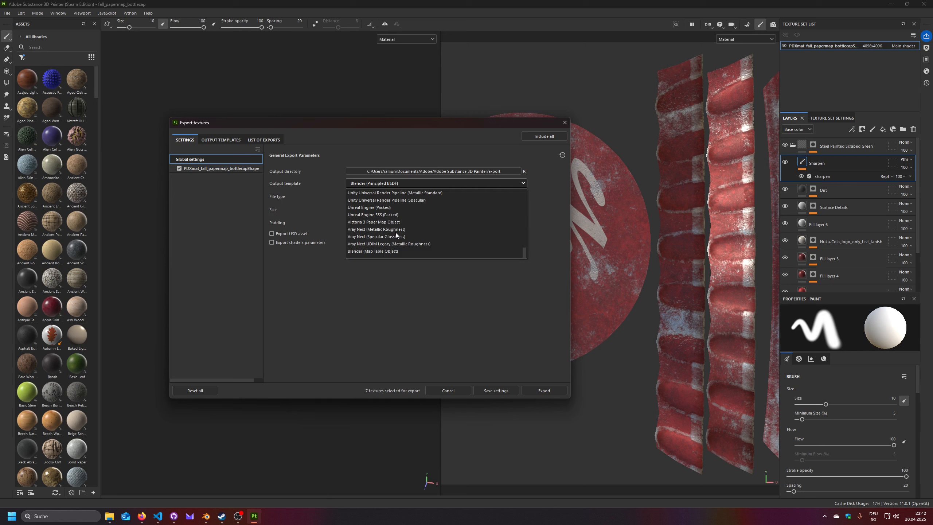
{"action": "left_click", "coordinate": [395, 252]}
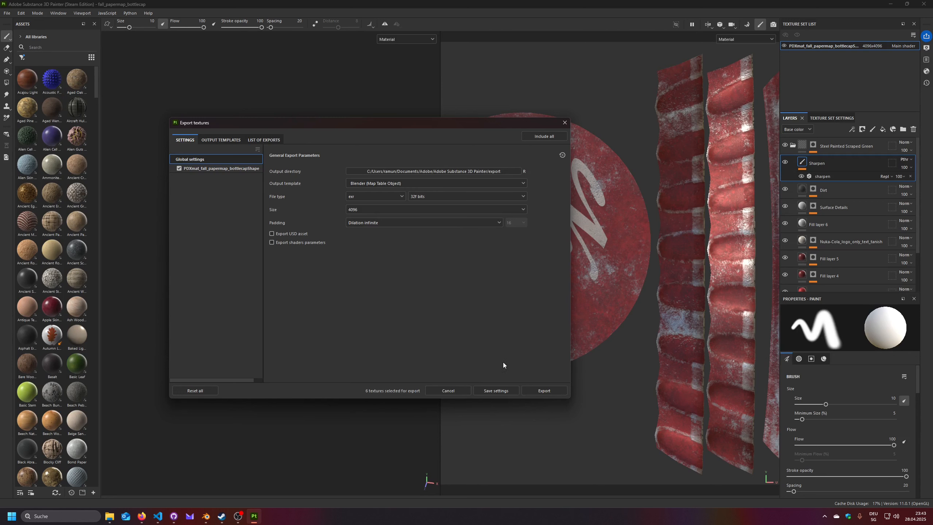
{"action": "left_click", "coordinate": [545, 390]}
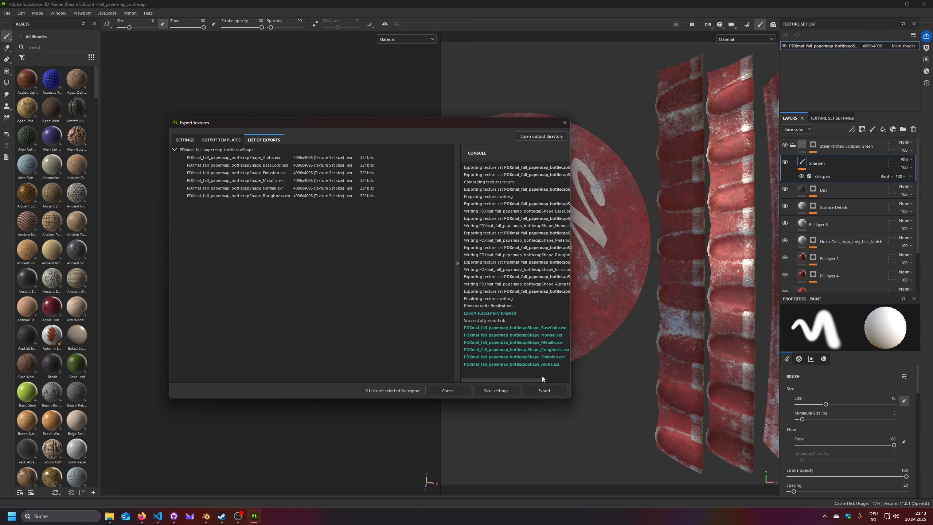
Move the six exported EXR textures from the export directory into the fall_coin textures_blender folder, and switch to Blender.
{"action": "left_click", "coordinate": [528, 137]}
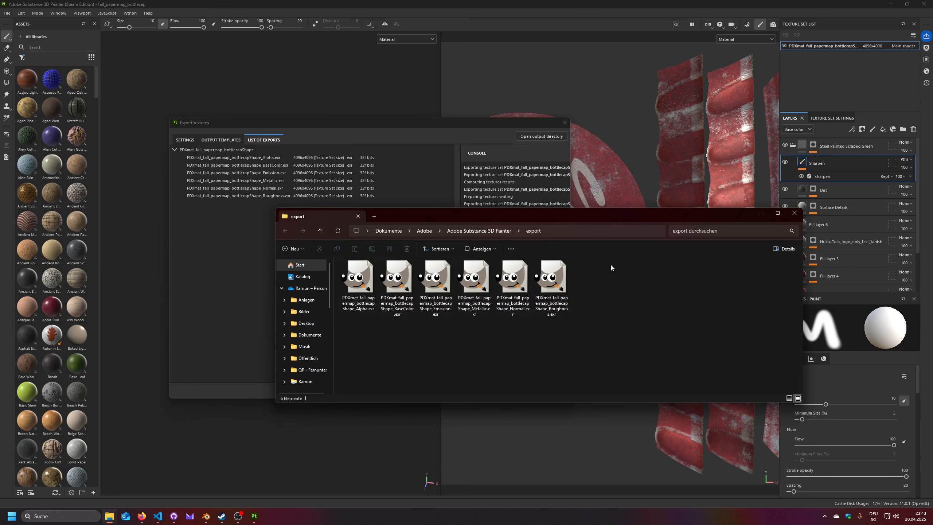
{"action": "left_click", "coordinate": [159, 494]}
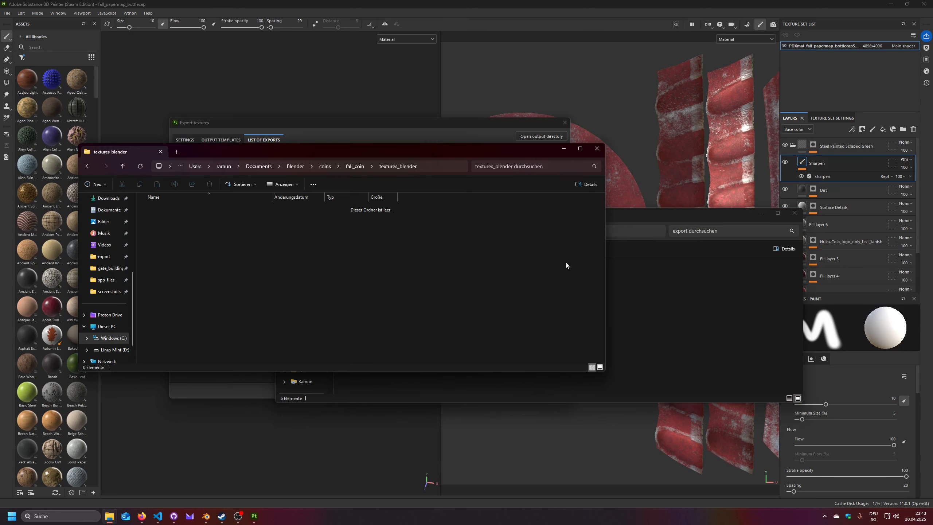
{"action": "left_click", "coordinate": [632, 287]}
{"action": "left_click_drag", "start_coordinate": [632, 287], "coordinate": [224, 268]}
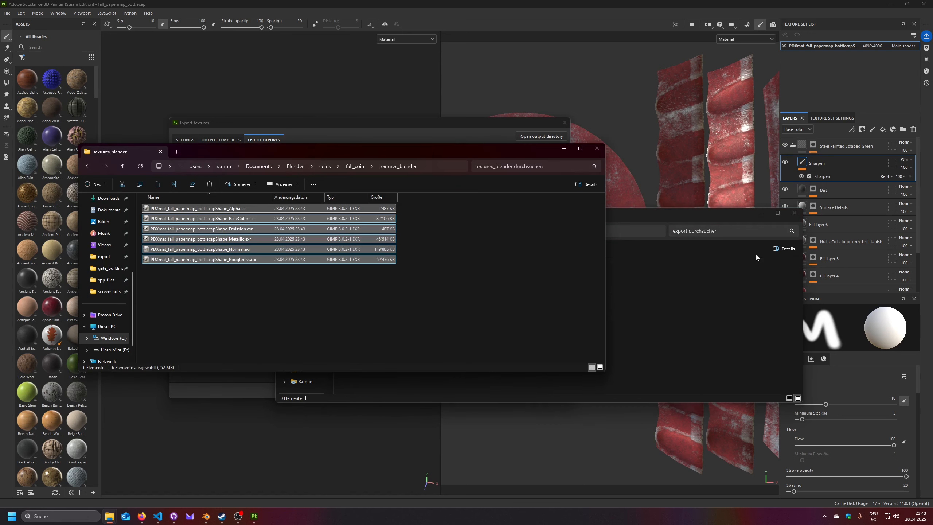
{"action": "left_click", "coordinate": [793, 213]}
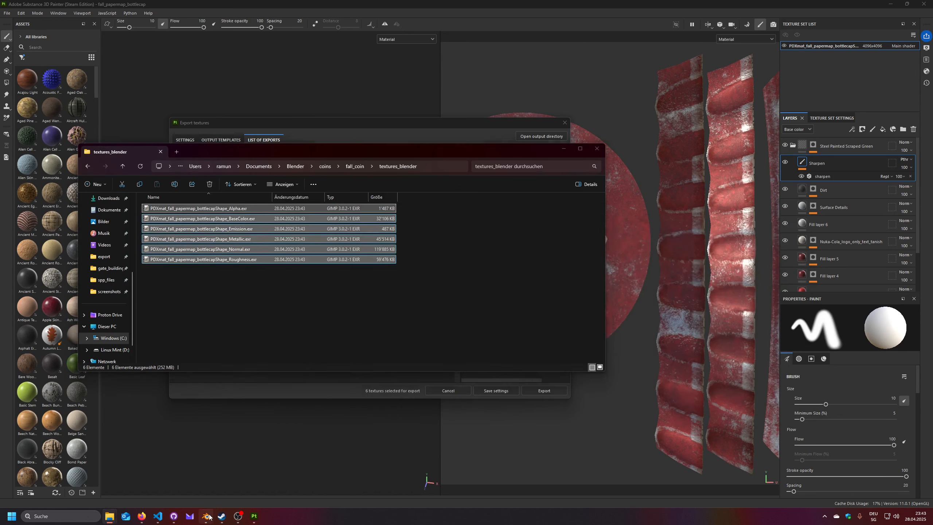
{"action": "left_click", "coordinate": [206, 516]}
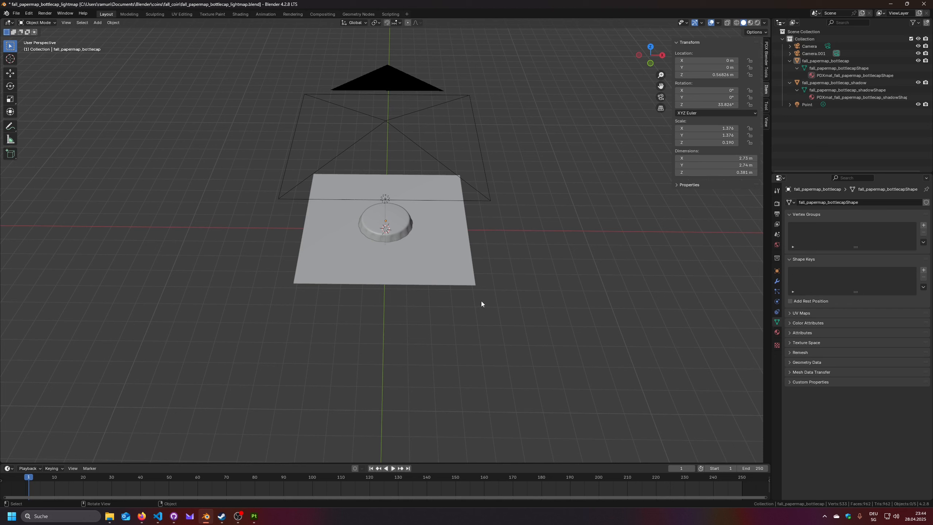
{"action": "left_click", "coordinate": [766, 68]}
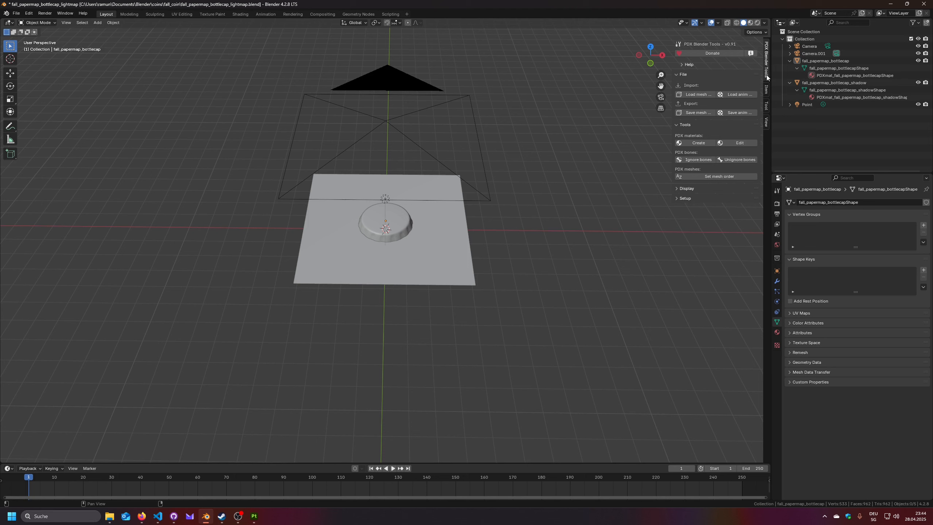
{"action": "left_click", "coordinate": [702, 93]}
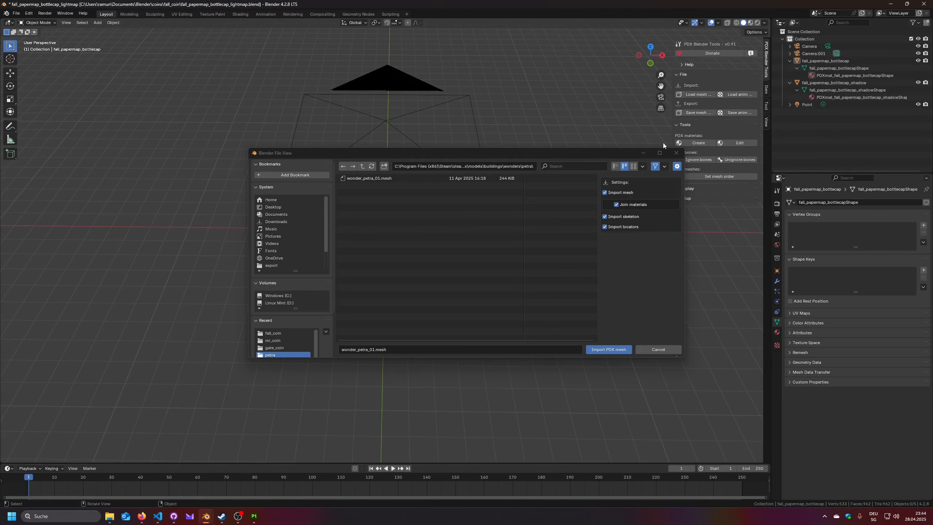
{"action": "key", "text": "Return"}
{"action": "scroll", "coordinate": [444, 277], "scroll_direction": "up", "scroll_amount": 2}
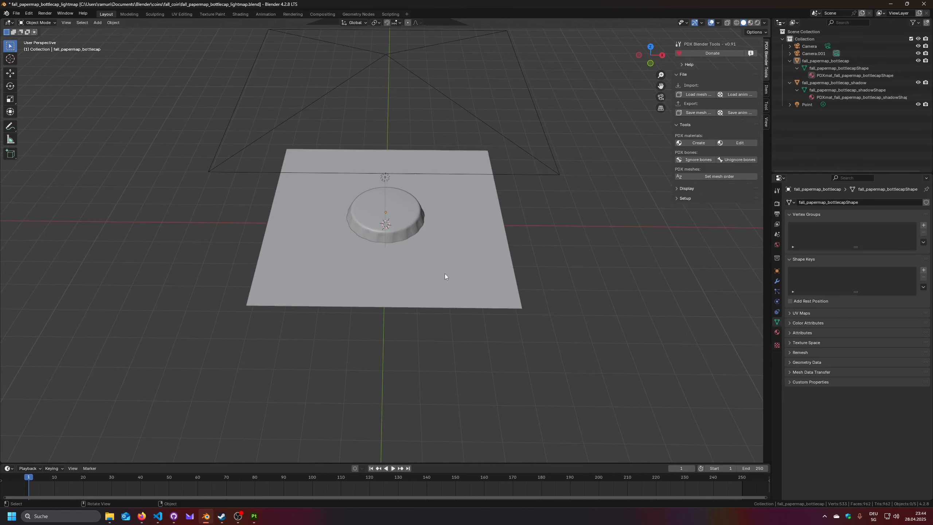
{"action": "left_click", "coordinate": [479, 243]}
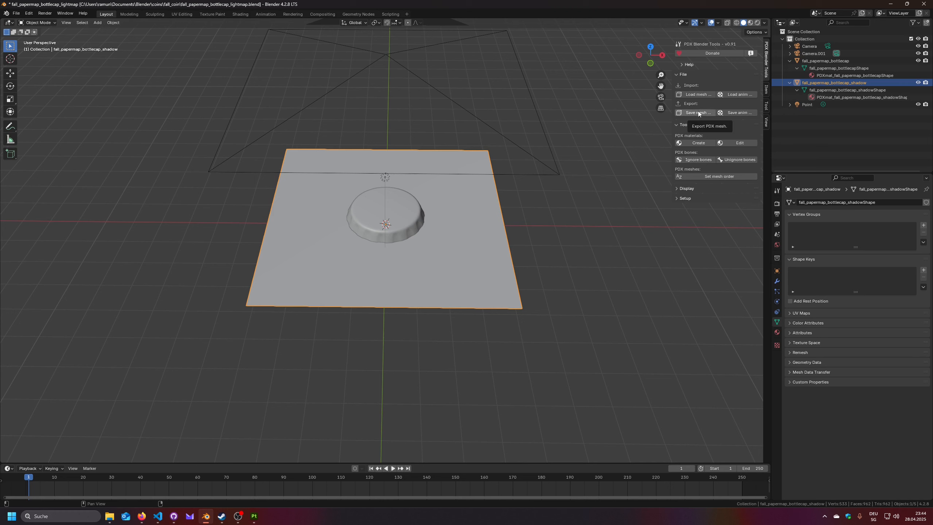
{"action": "left_click", "coordinate": [833, 75]}
{"action": "left_click", "coordinate": [223, 107]}
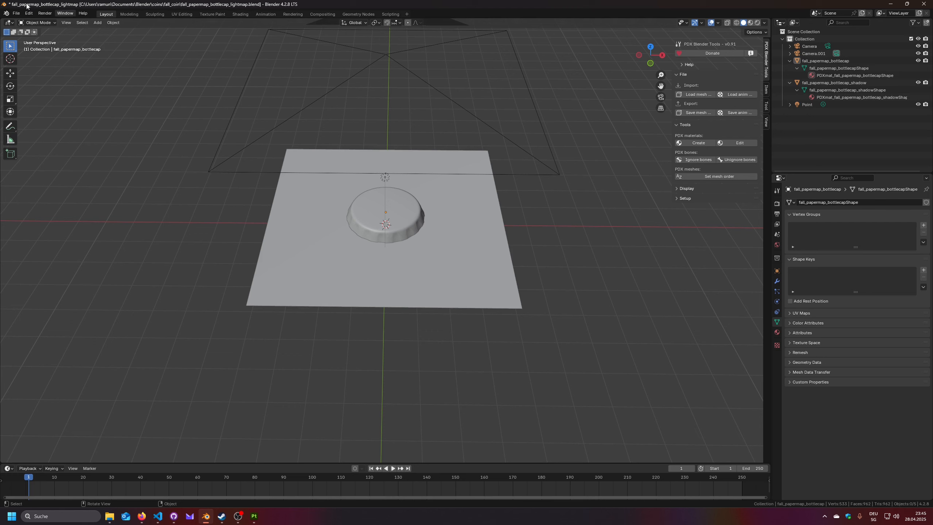
Search the add-on preferences for "node" to check that Node Wrangler is enabled.
{"action": "left_click", "coordinate": [29, 15]}
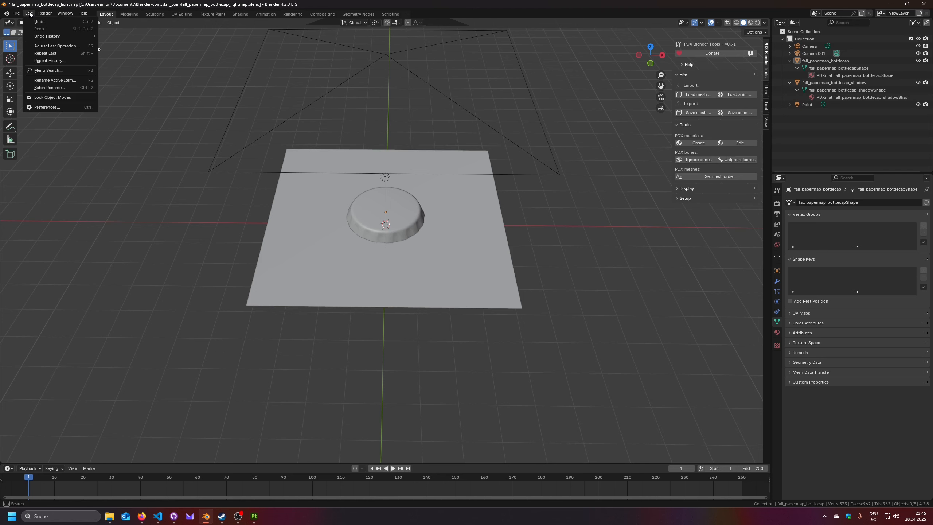
{"action": "left_click", "coordinate": [47, 107]}
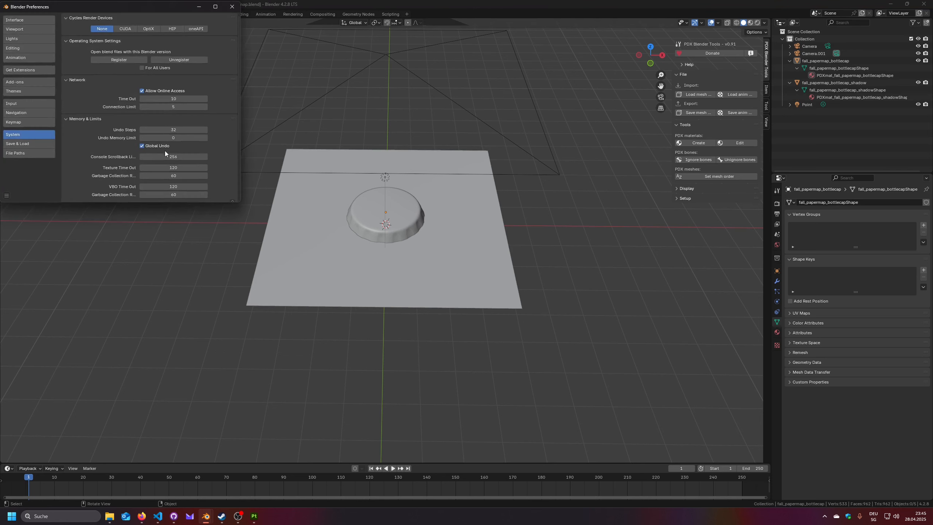
{"action": "left_click", "coordinate": [24, 81]}
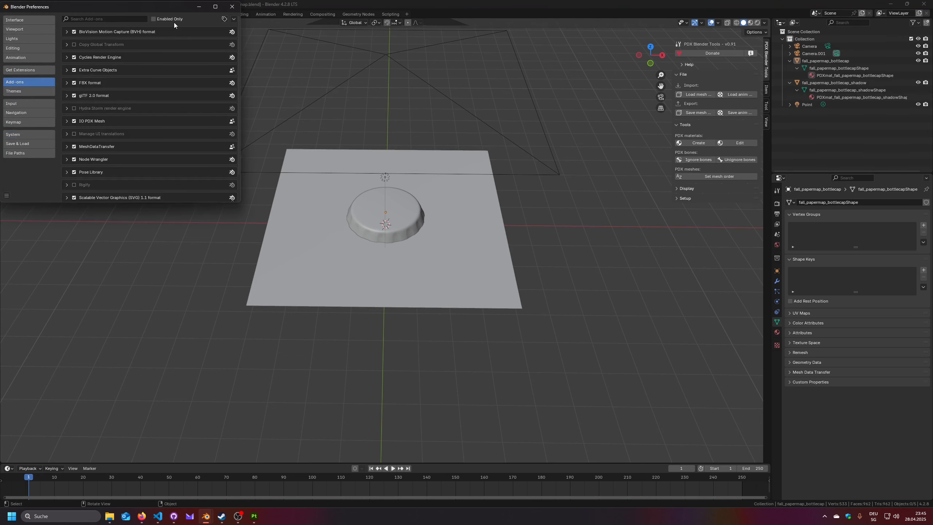
{"action": "left_click", "coordinate": [122, 19]}
{"action": "type", "text": "node"}
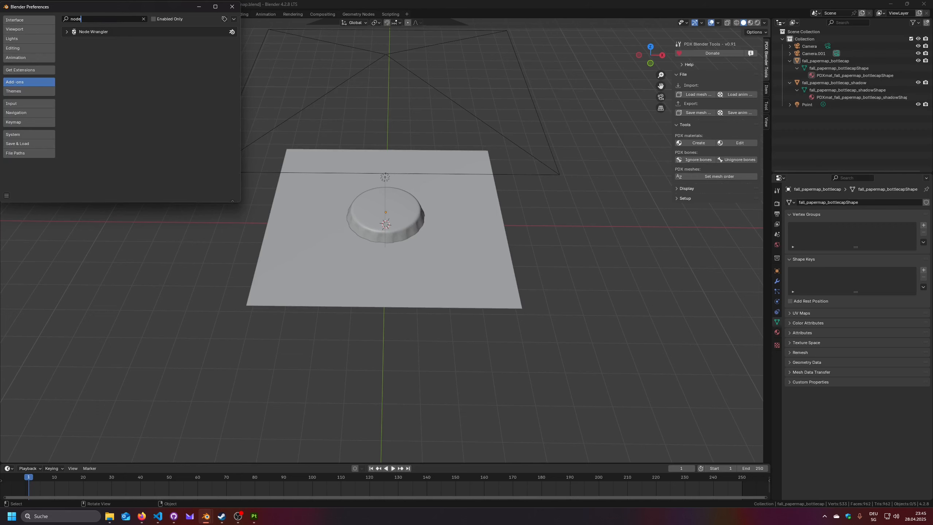
{"action": "left_click", "coordinate": [231, 6]}
Select the bottle cap and show its Principled BSDF material node in the Shading workspace.
{"action": "left_click", "coordinate": [391, 215]}
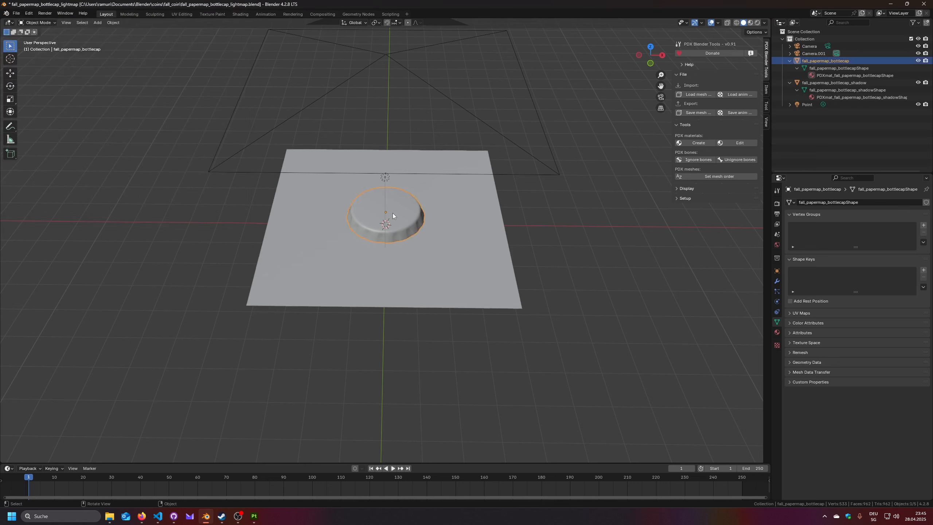
{"action": "left_click", "coordinate": [241, 13]}
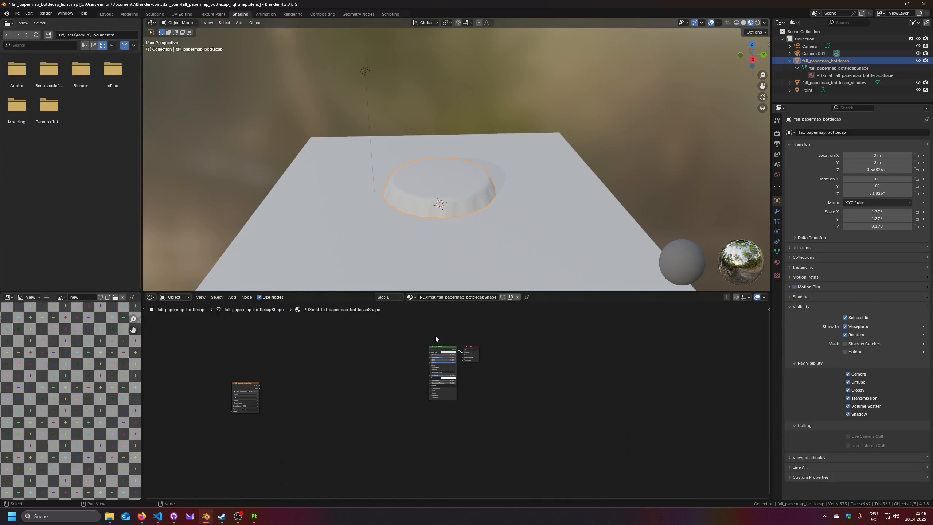
{"action": "scroll", "coordinate": [449, 351], "scroll_direction": "up", "scroll_amount": 6}
{"action": "middle_click_drag", "start_coordinate": [472, 337], "coordinate": [469, 420]}
{"action": "scroll", "coordinate": [462, 422], "scroll_direction": "down", "scroll_amount": 2}
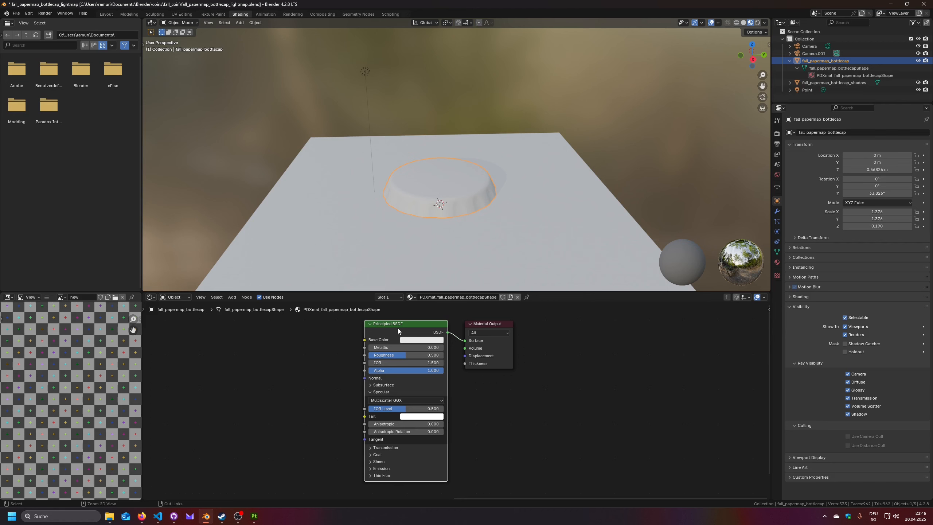
Add all six EXR textures from textures_blender to the bottle cap's Principled BSDF with Node Wrangler's Principled Texture Setup.
{"action": "key", "text": "ctrl+shift+t"}
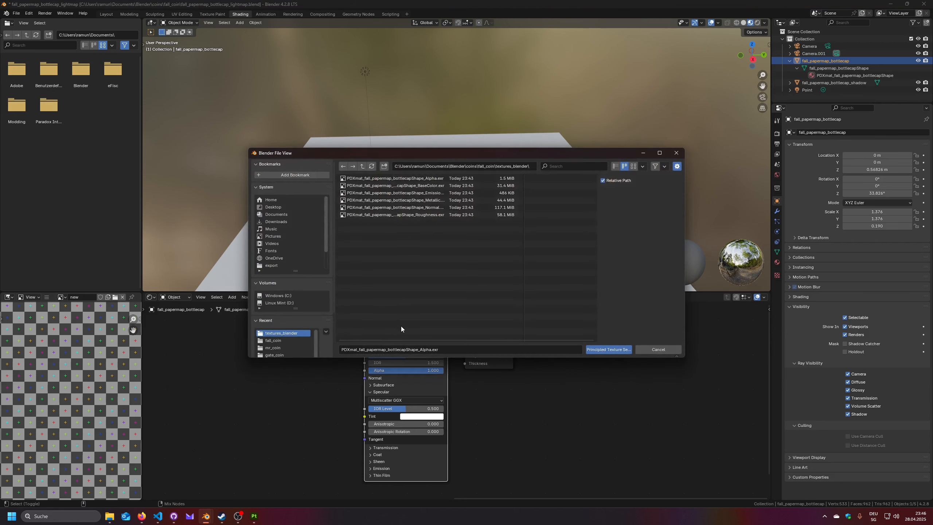
{"action": "left_click_drag", "start_coordinate": [429, 237], "coordinate": [423, 177]}
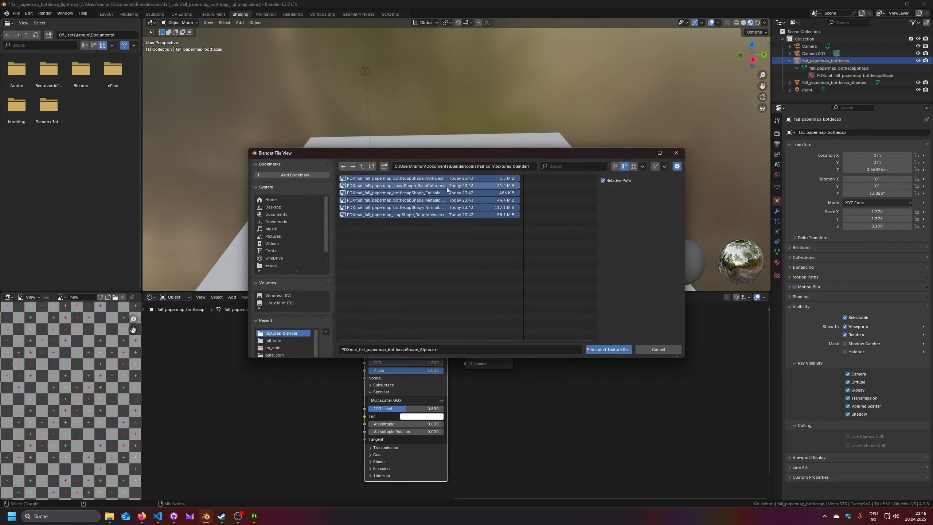
{"action": "left_click", "coordinate": [618, 350]}
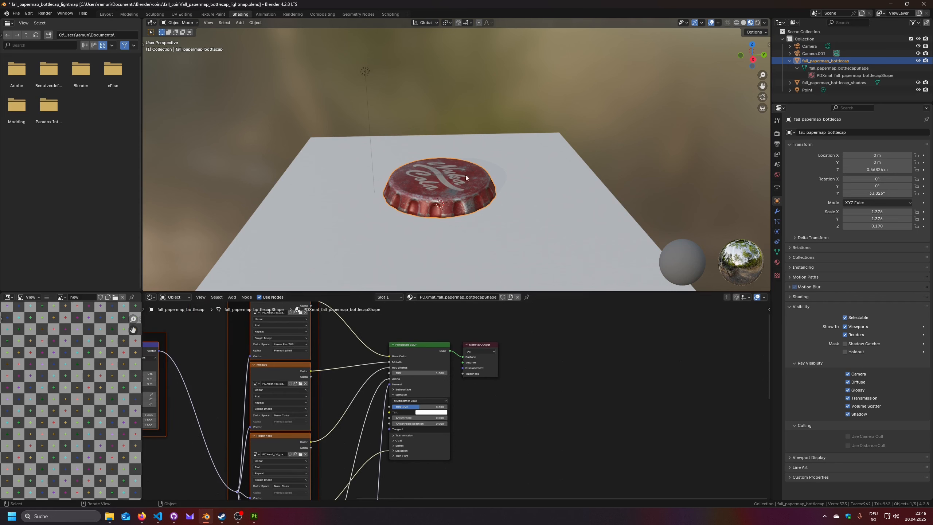
{"action": "scroll", "coordinate": [429, 228], "scroll_direction": "down", "scroll_amount": 5}
{"action": "middle_click_drag", "start_coordinate": [443, 222], "coordinate": [507, 206]}
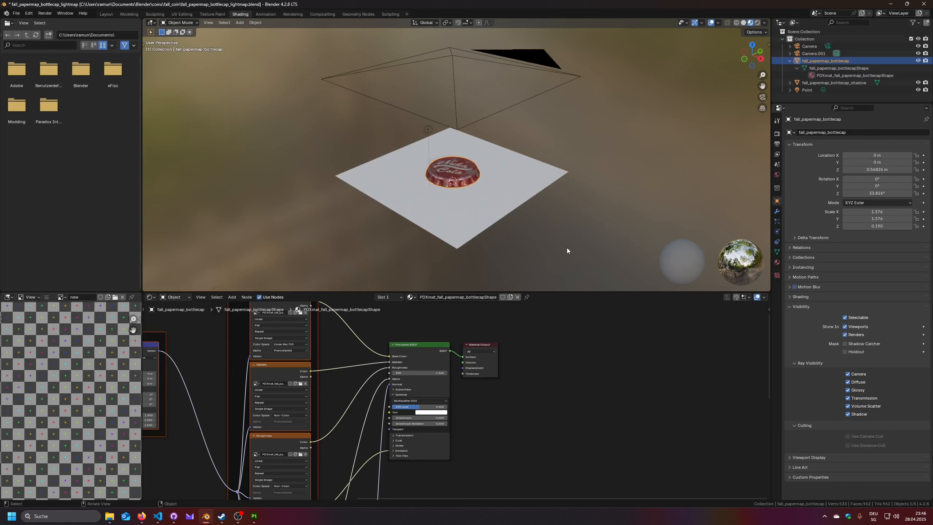